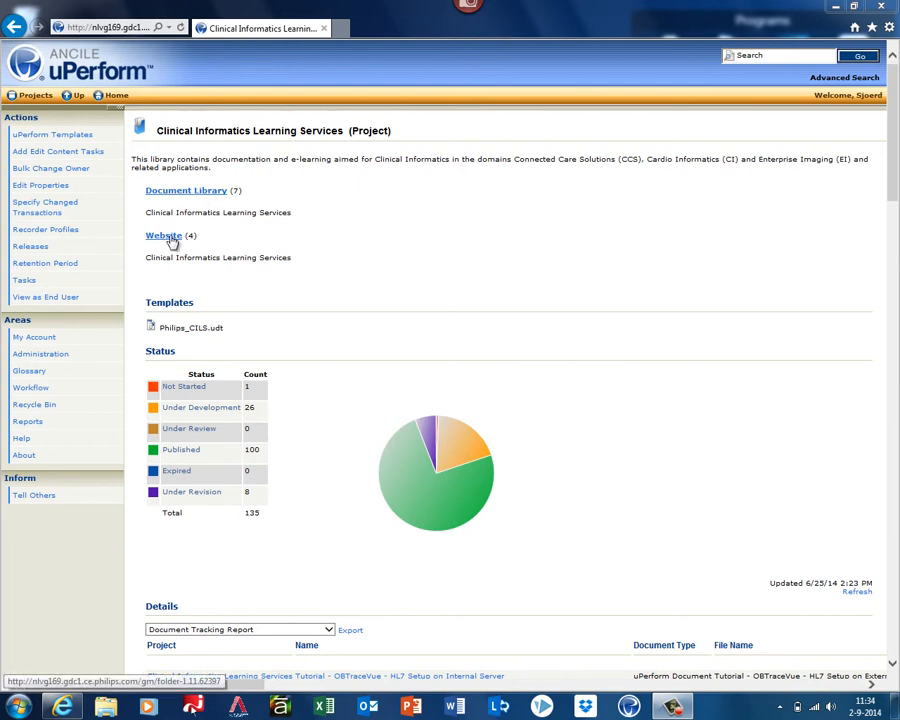
# Go to Recorder Profiles and select the SME Recording profile to view its settings.
pyautogui.click(55, 230)
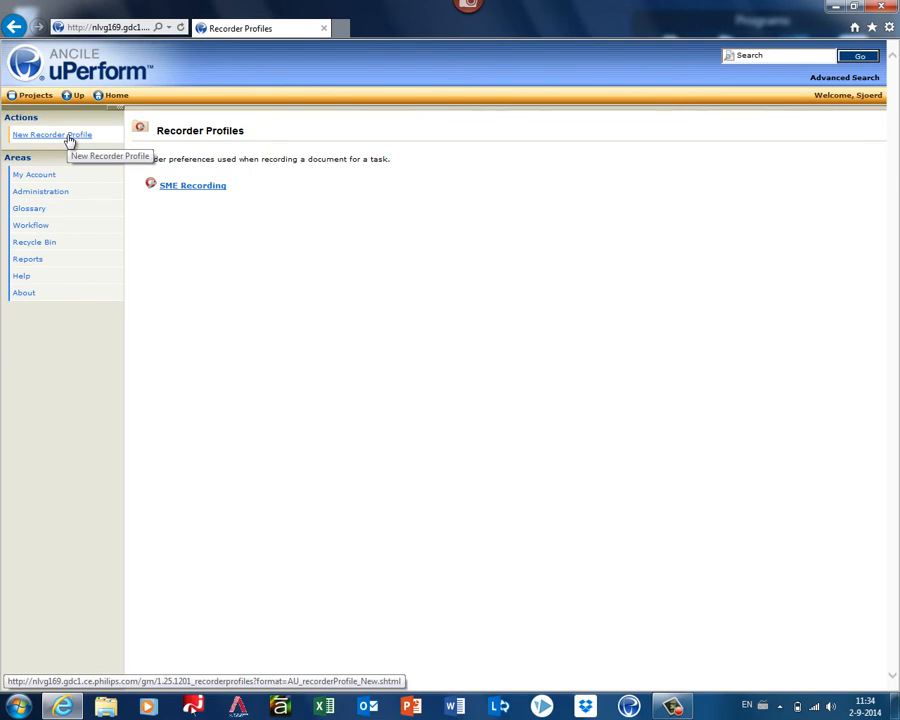
pyautogui.click(192, 185)
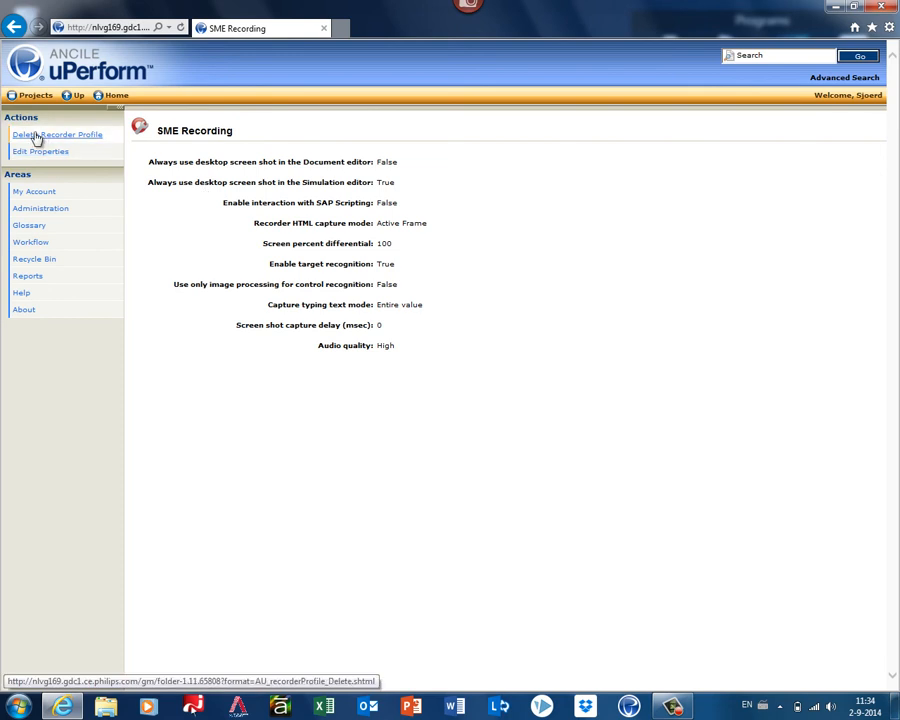
# Switch SME Recording into Edit Properties and review its Document and Simulation editor screenshot settings.
pyautogui.click(40, 151)
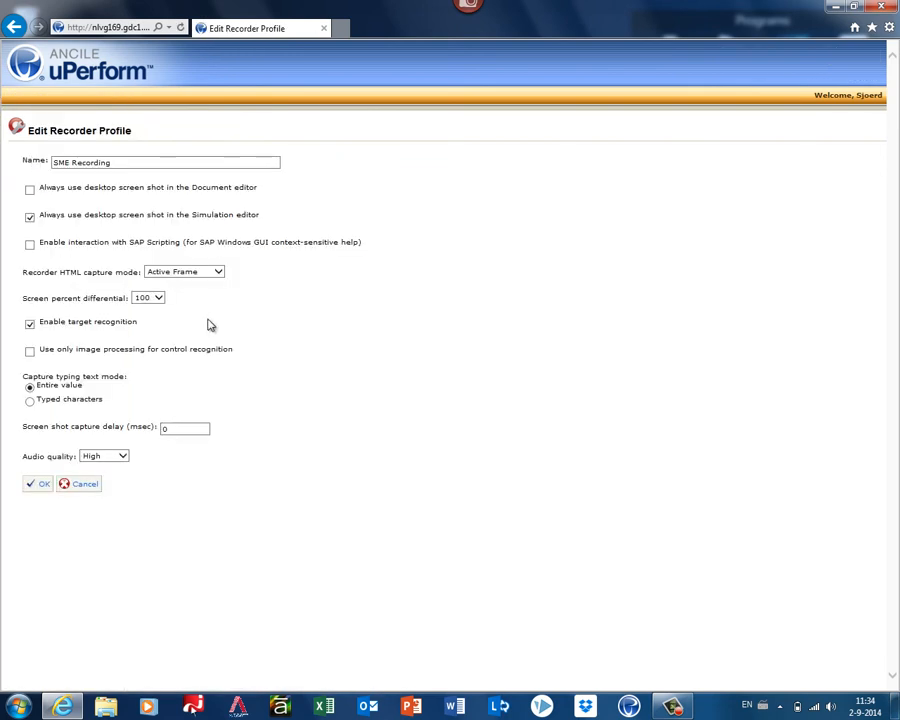
pyautogui.moveTo(124, 163); pyautogui.dragTo(45, 165)
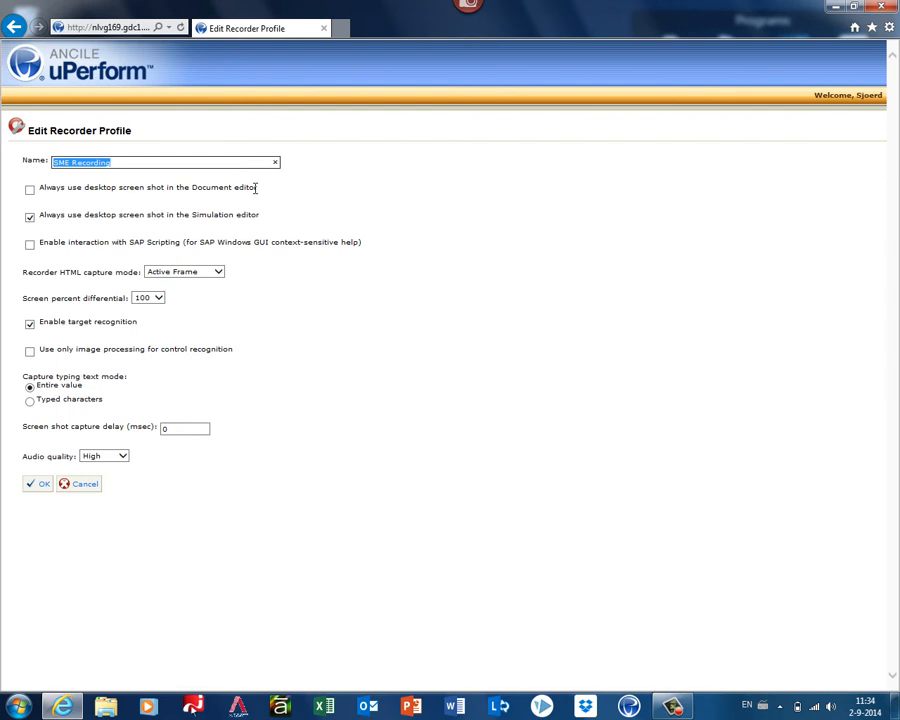
pyautogui.moveTo(258, 189); pyautogui.dragTo(43, 193)
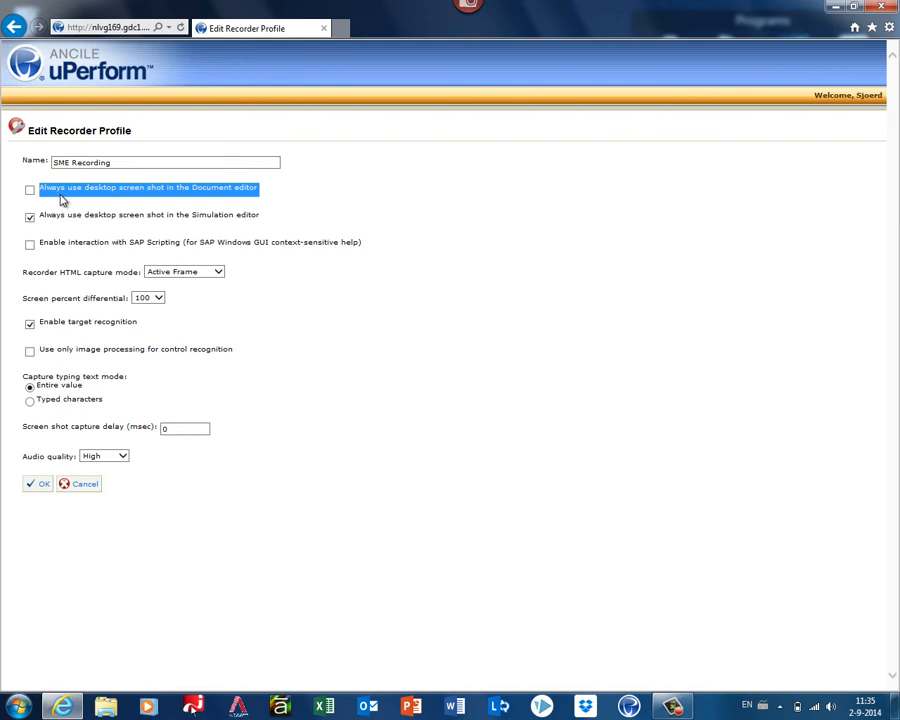
pyautogui.click(240, 214)
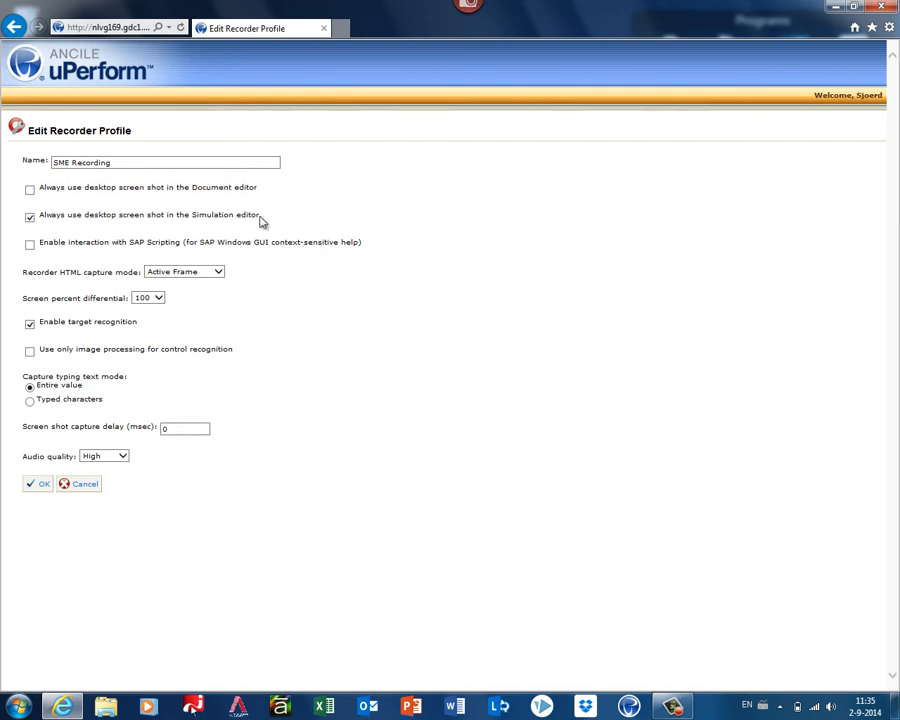
pyautogui.moveTo(260, 216); pyautogui.dragTo(43, 210)
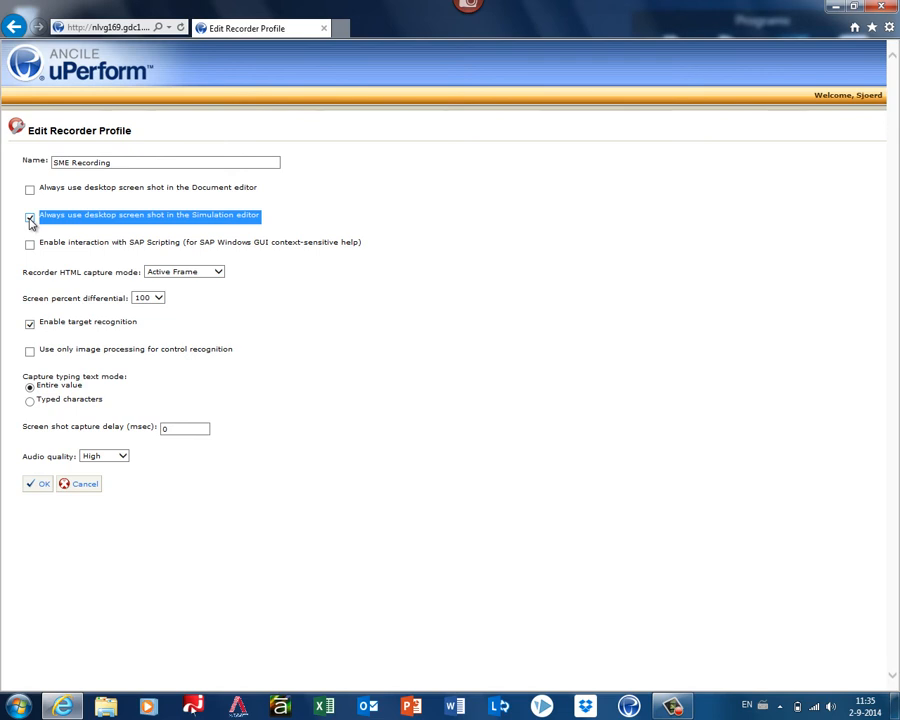
pyautogui.click(66, 213)
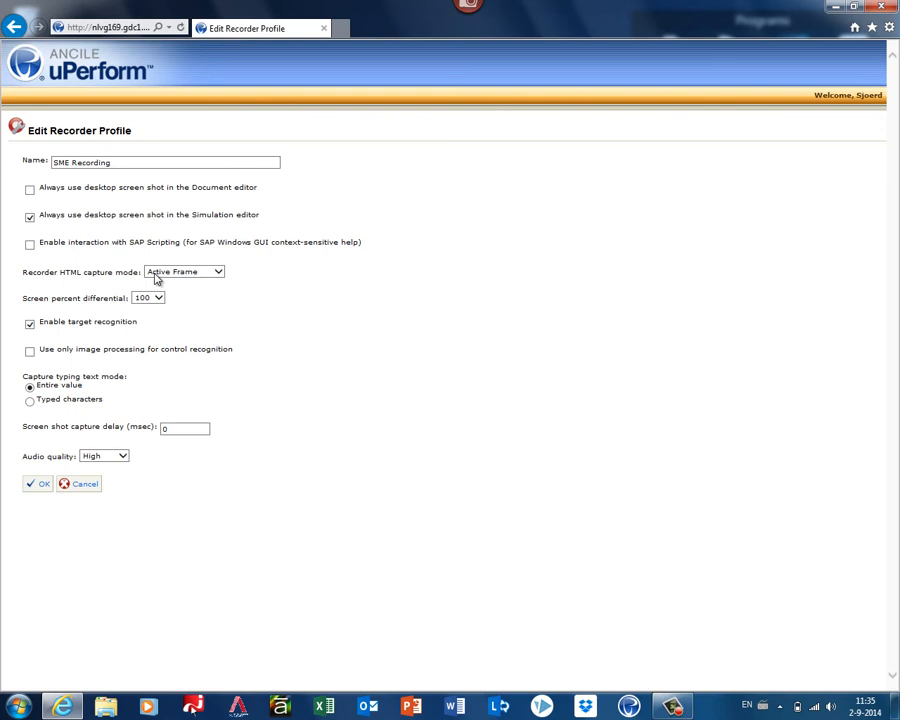
pyautogui.click(217, 271)
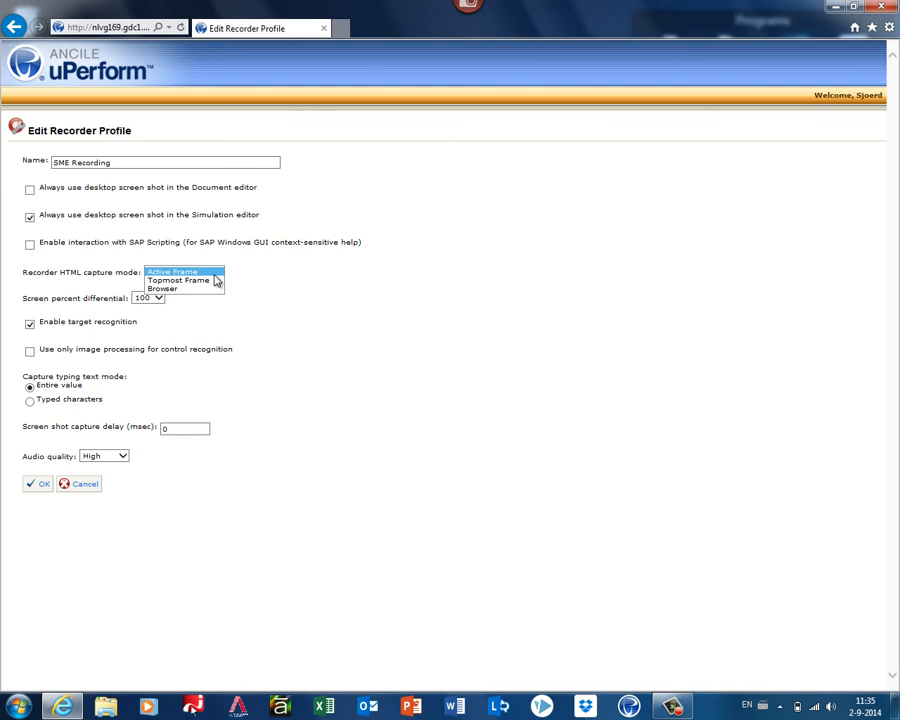
pyautogui.click(248, 276)
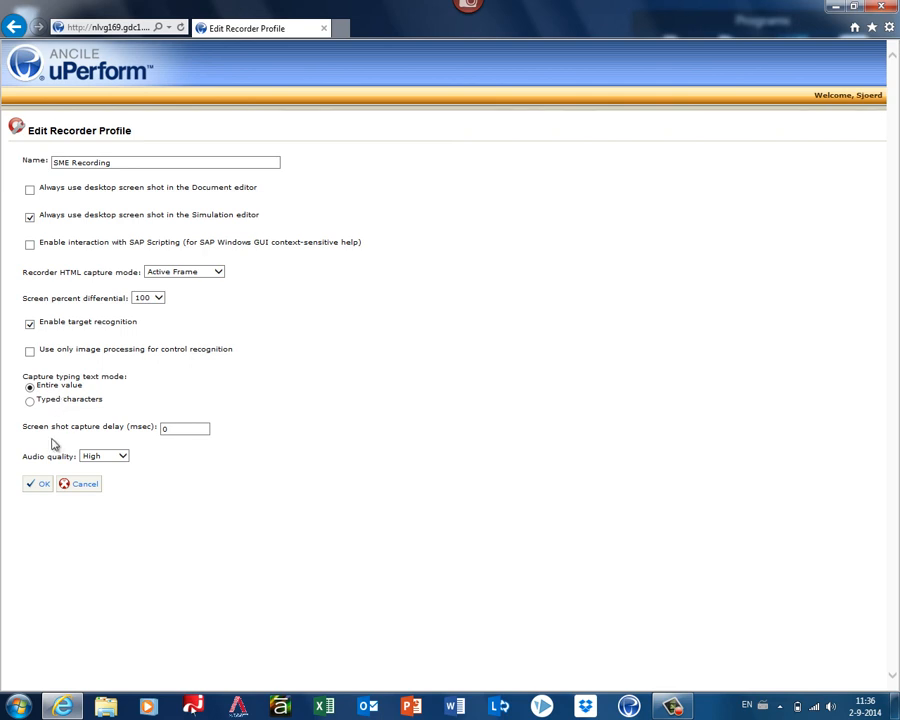
pyautogui.click(167, 430)
# Confirm the SME Recording profile changes with OK.
pyautogui.click(36, 484)
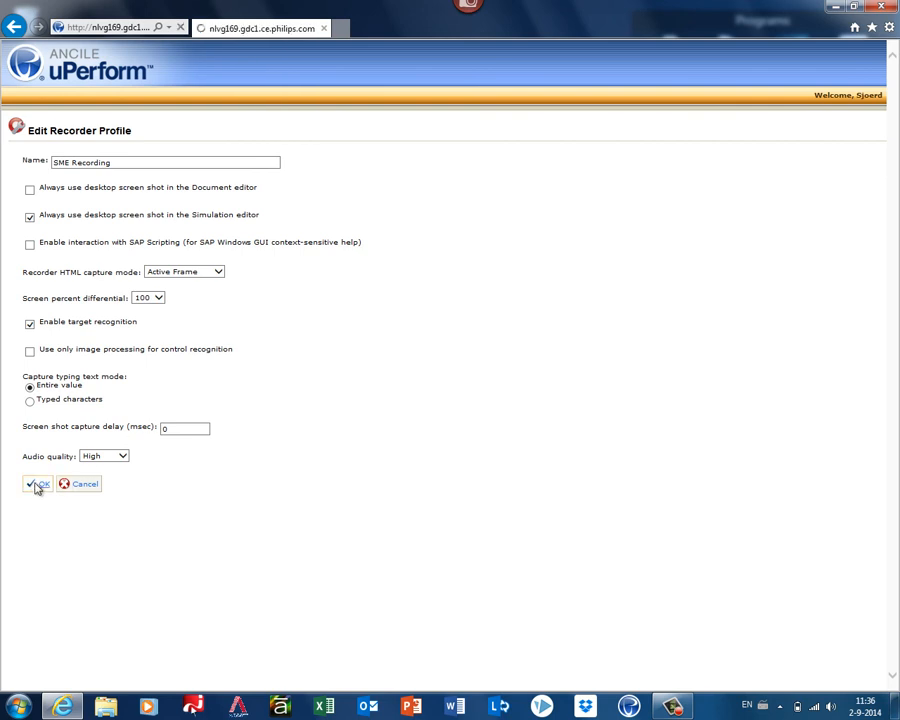